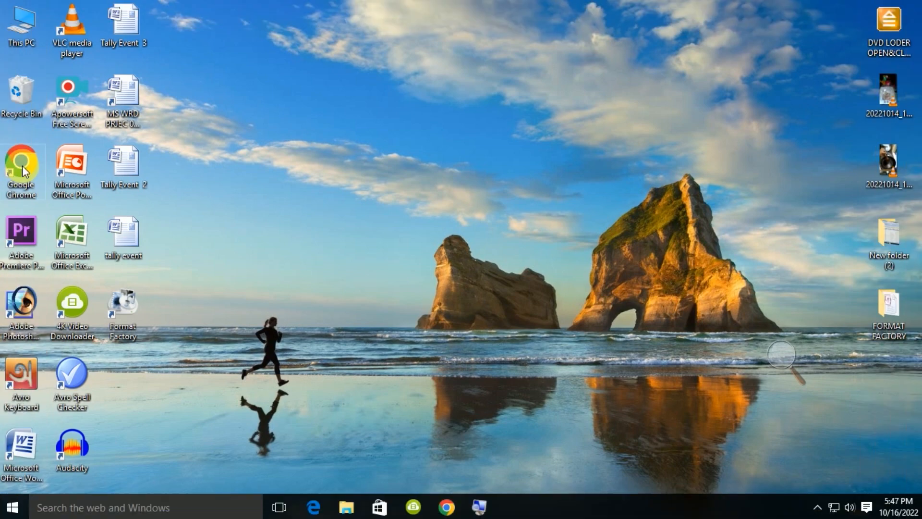
# - Open Google Chrome in a maximized window and search Google for "rufus download"
pyautogui.doubleClick(22, 165)
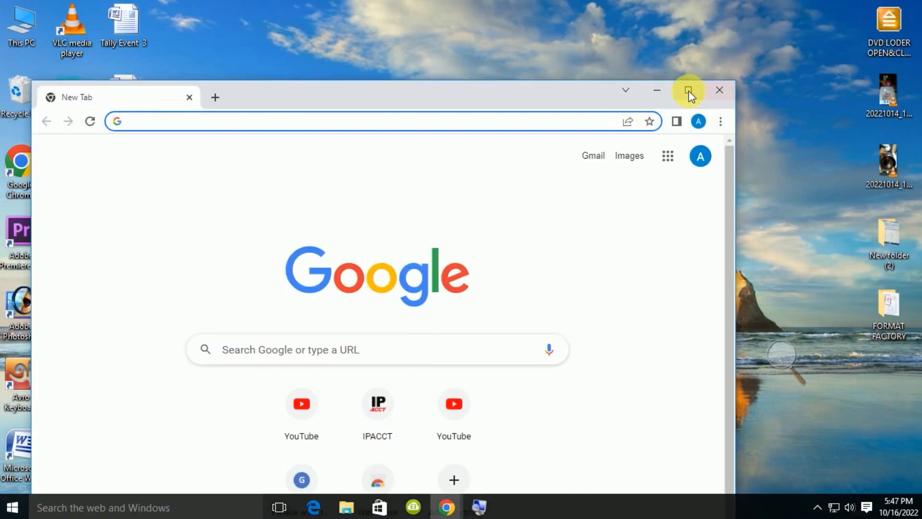
pyautogui.click(689, 91)
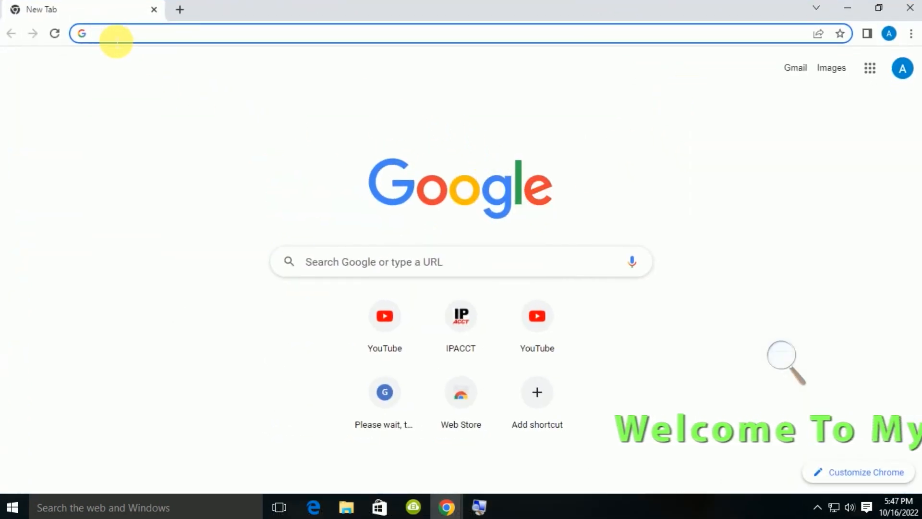
pyautogui.click(116, 40)
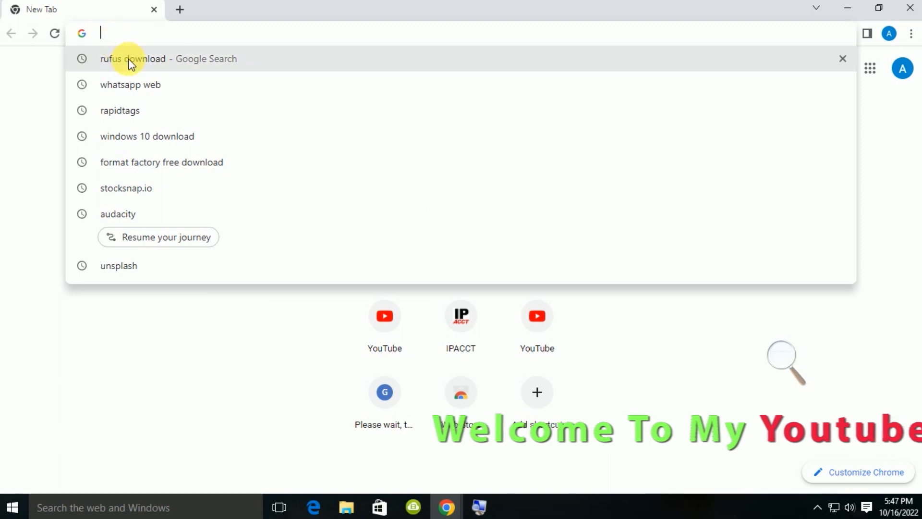
pyautogui.click(128, 59)
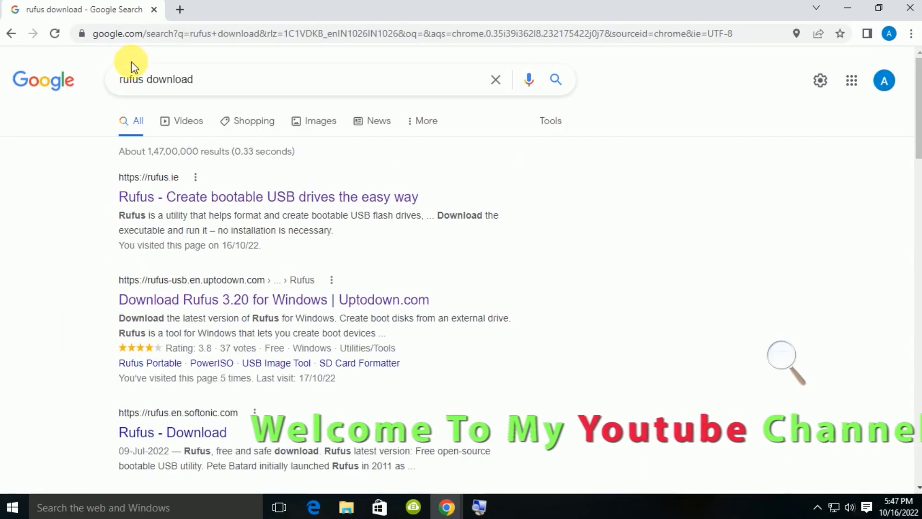
# - Open the Uptodown page for Rufus 3.20 for Windows from the search results and download rufus-3-20.exe
pyautogui.scroll(-1, 304, 253)
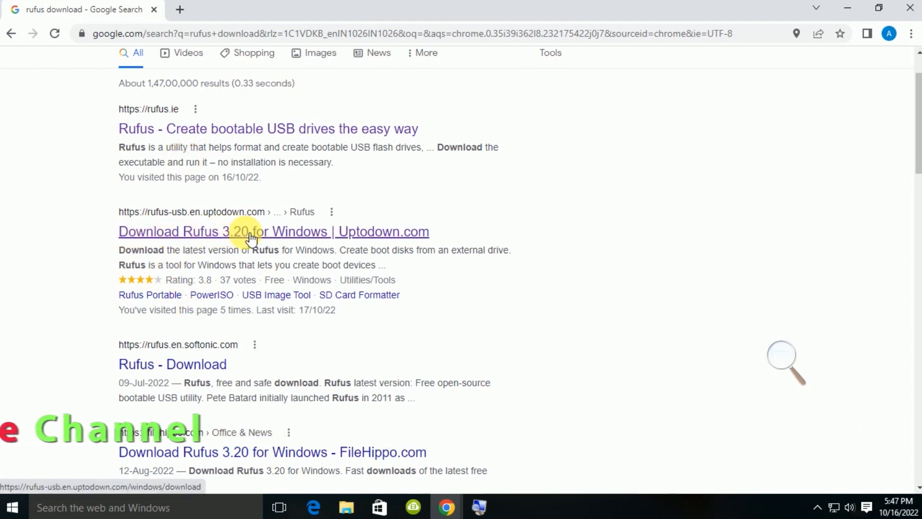
pyautogui.click(287, 231)
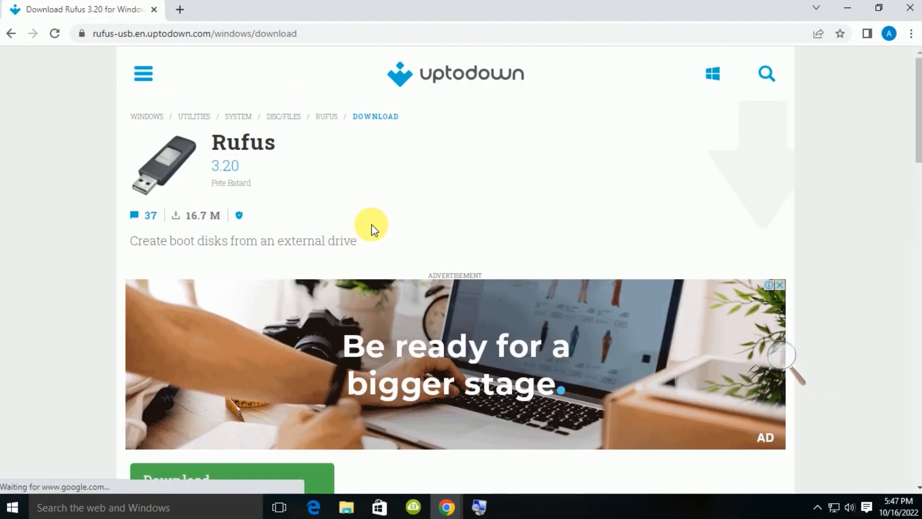
pyautogui.scroll(-2, 371, 226)
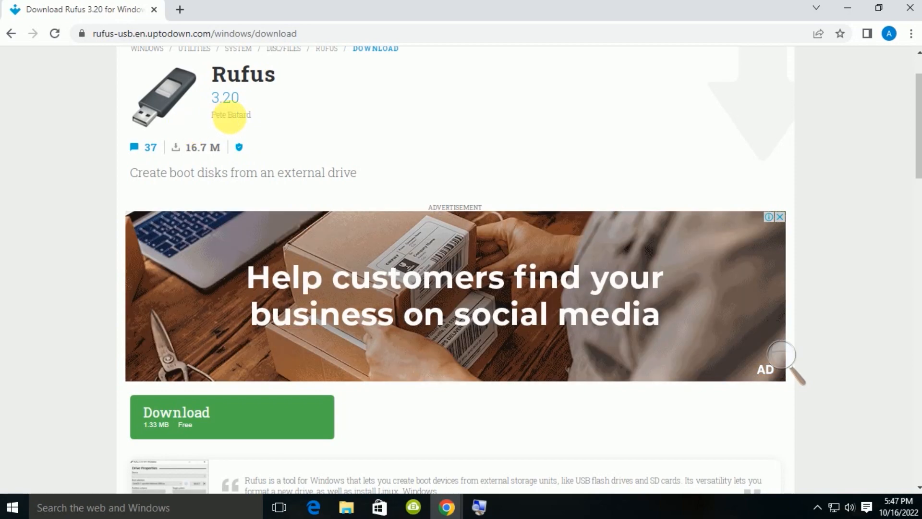
pyautogui.scroll(2, 247, 125)
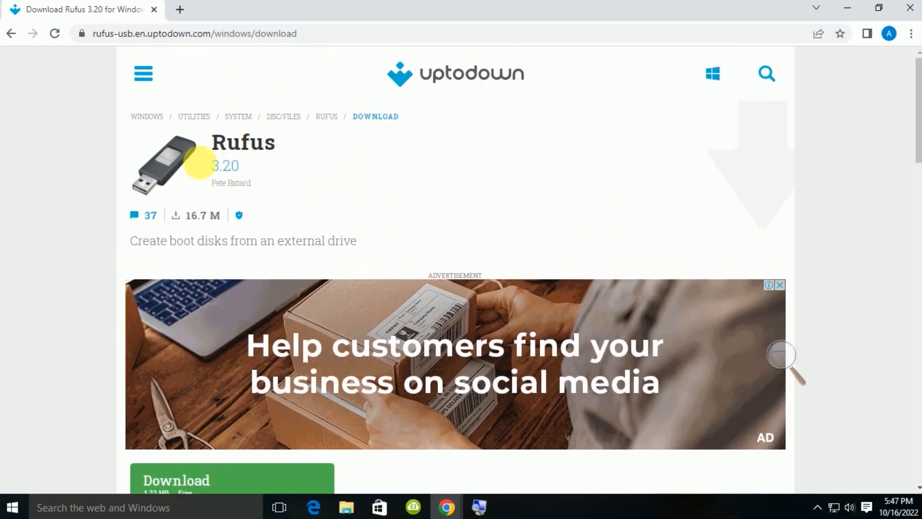
pyautogui.scroll(-8, 361, 178)
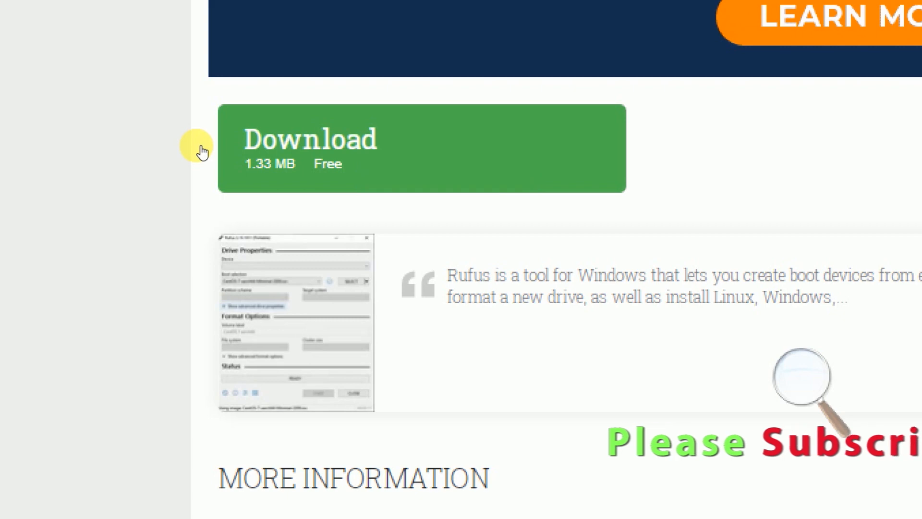
pyautogui.scroll(-3, 17, 285)
pyautogui.scroll(-10, 17, 285)
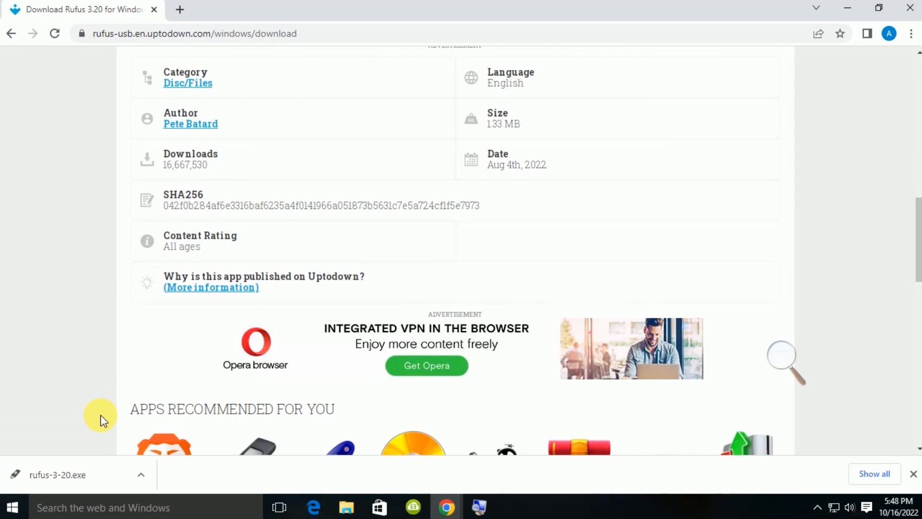
# - Minimize the browser, open the Downloads folder in File Explorer and run rufus-3-20
pyautogui.click(845, 10)
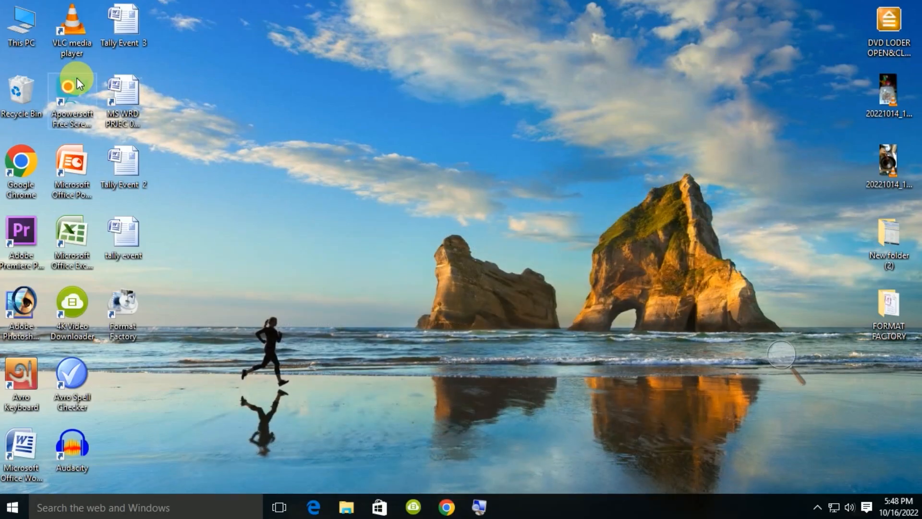
pyautogui.doubleClick(23, 21)
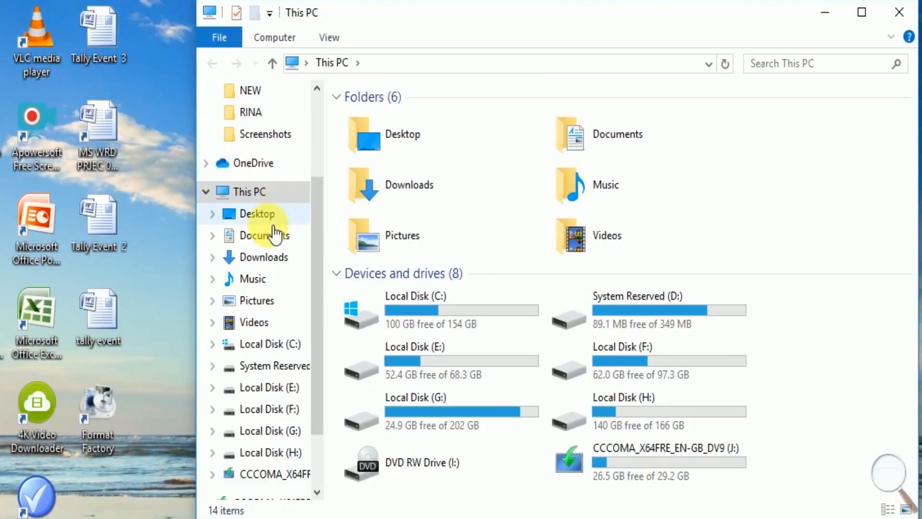
pyautogui.click(270, 263)
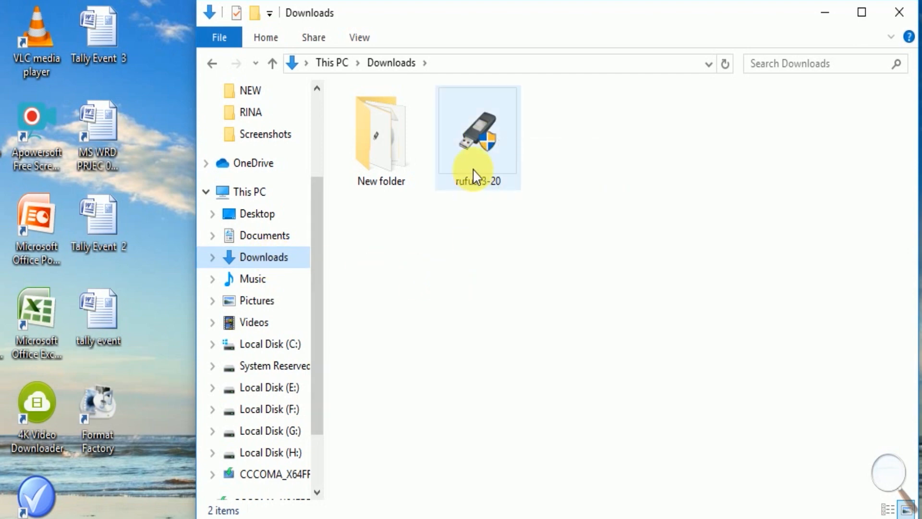
pyautogui.click(479, 153)
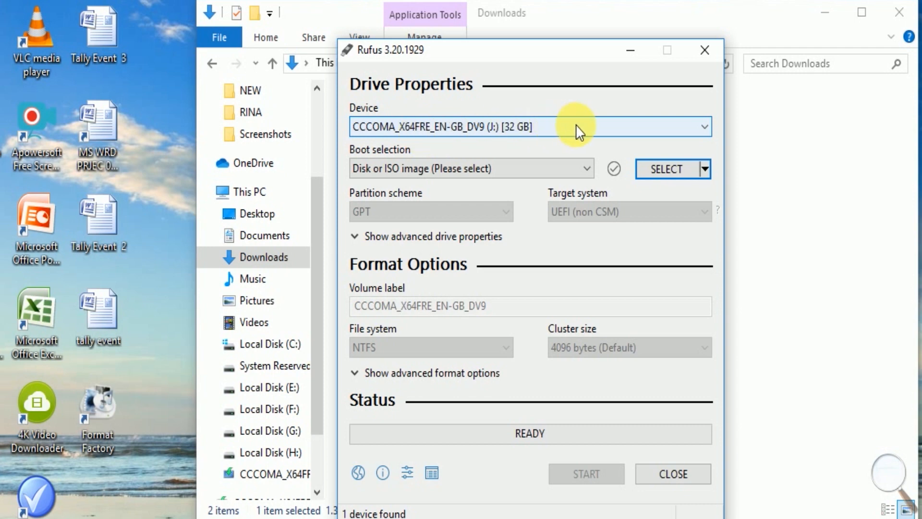
# - Check the device list for the 32 GB USB drive and browse New folder in Downloads for ISO images
pyautogui.click(704, 127)
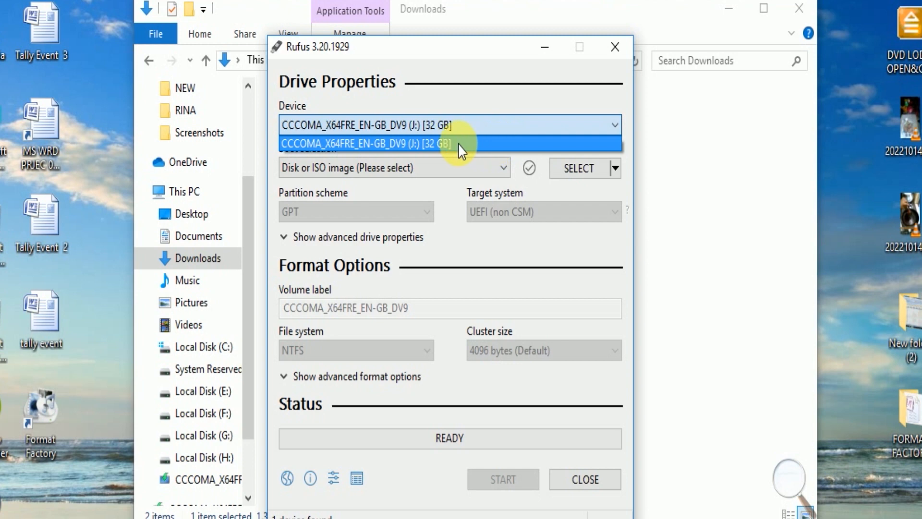
pyautogui.click(570, 194)
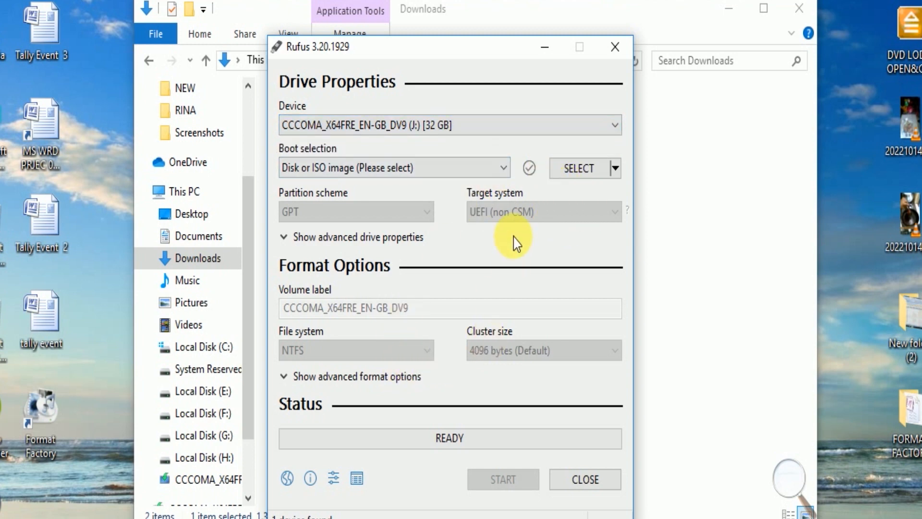
pyautogui.click(581, 169)
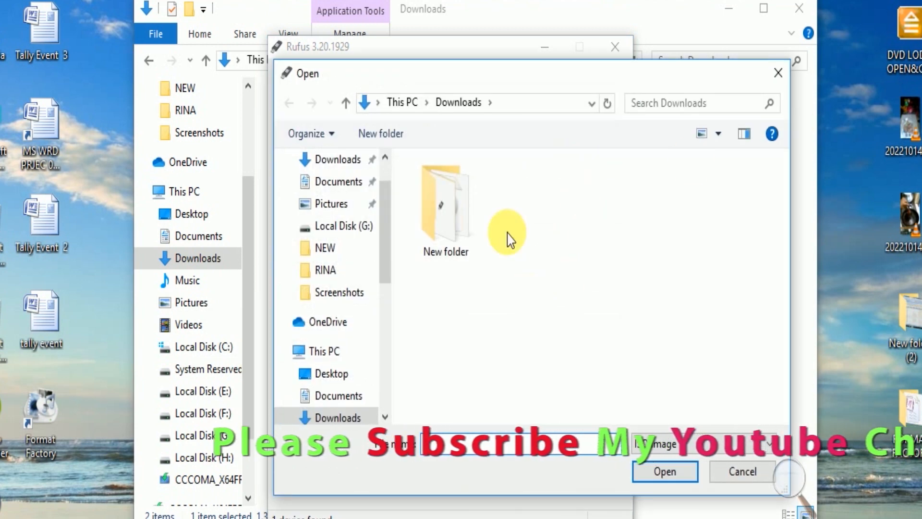
pyautogui.doubleClick(452, 237)
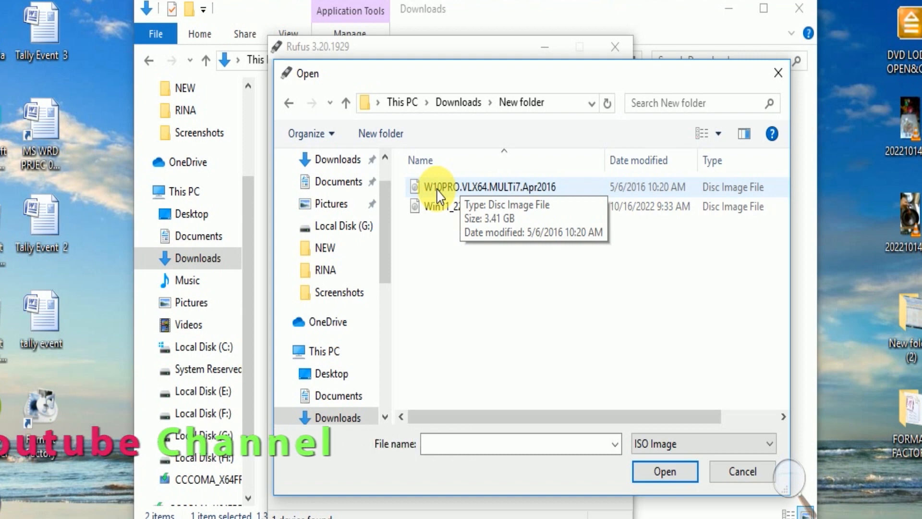
pyautogui.click(778, 73)
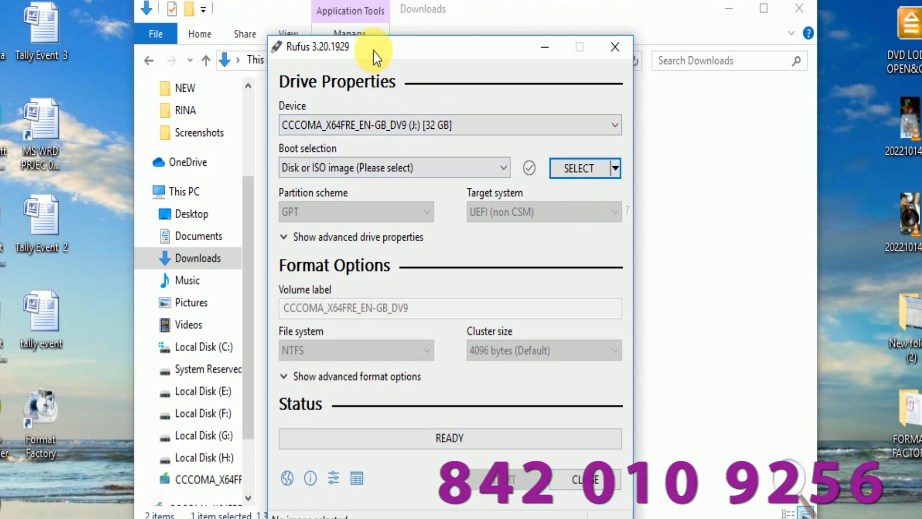
pyautogui.moveTo(376, 51); pyautogui.dragTo(383, 96)
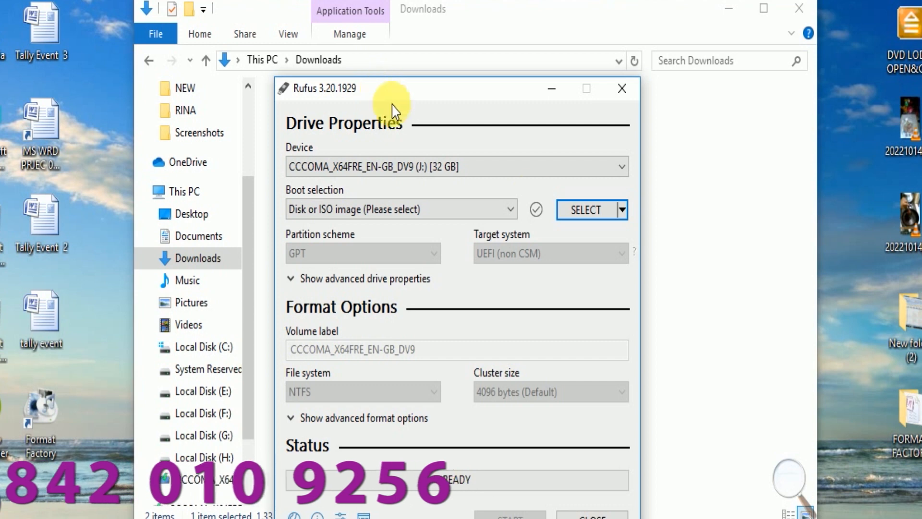
# - Switch the boot image source from selecting a file to DOWNLOAD and open the ISO image download dialog
pyautogui.click(622, 211)
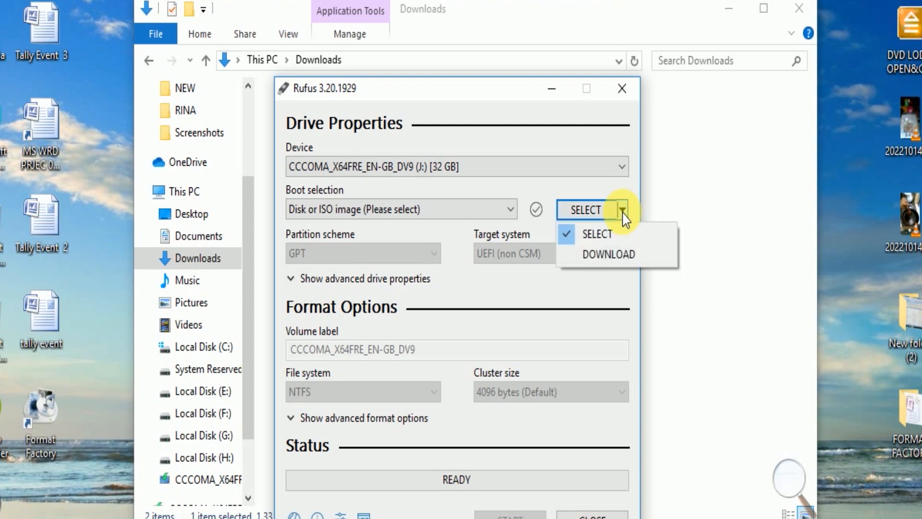
pyautogui.click(604, 259)
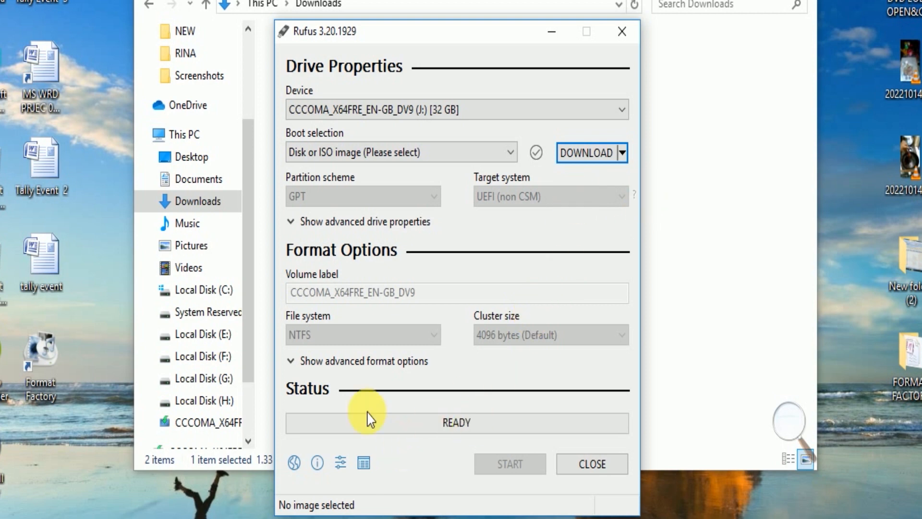
pyautogui.click(623, 153)
pyautogui.click(609, 197)
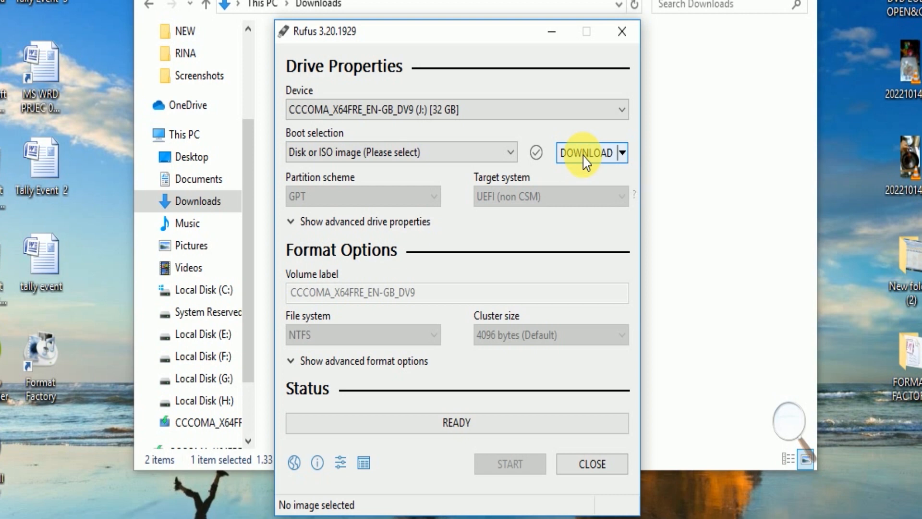
pyautogui.click(585, 159)
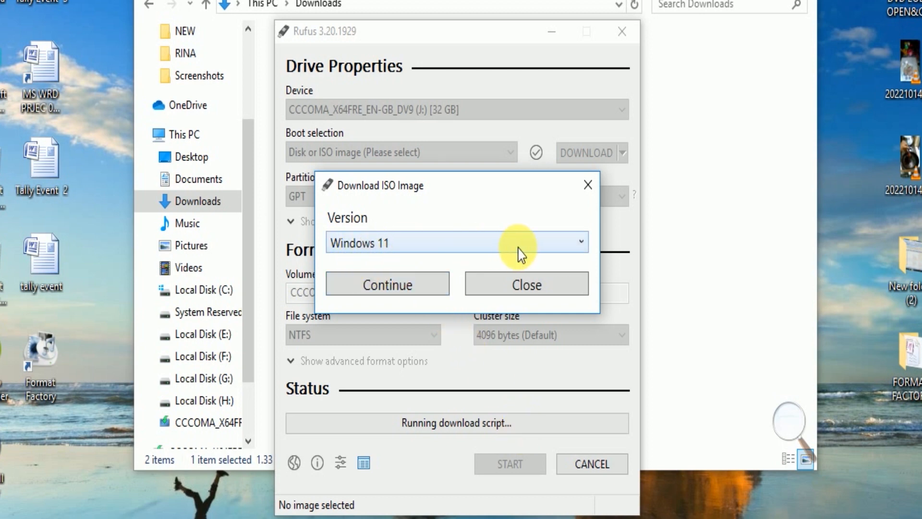
# - Choose Windows 11, release 22H2 v1 (Build 22621.525 - 2022.10), edition Windows 11 Home/Pro/Edu and language English International for the ISO image
pyautogui.click(582, 244)
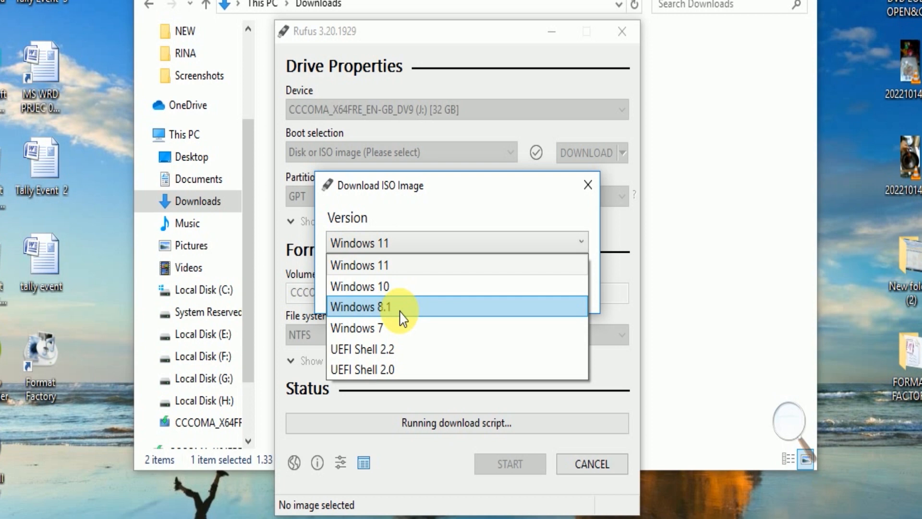
pyautogui.click(399, 268)
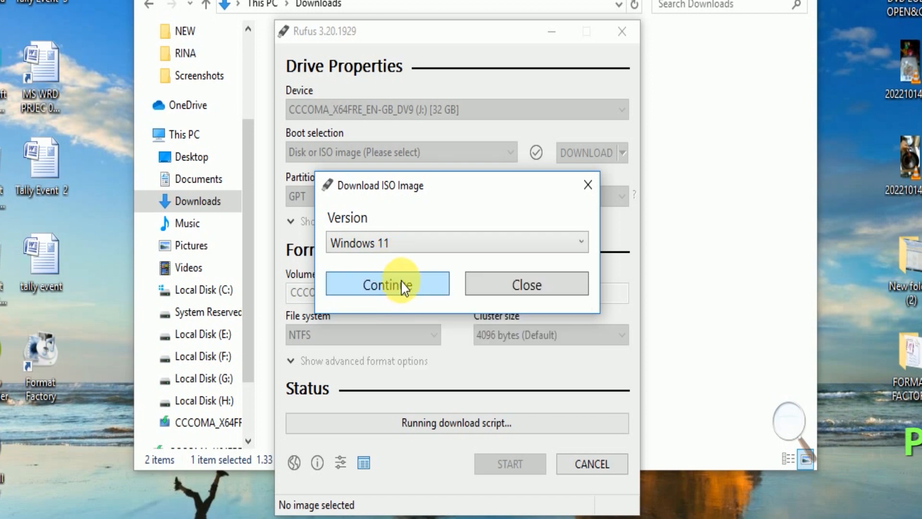
pyautogui.click(402, 286)
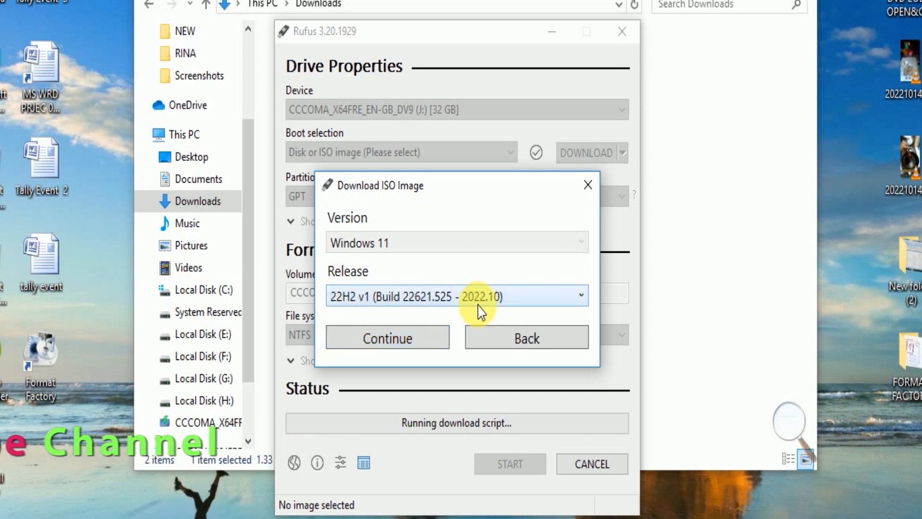
pyautogui.click(383, 340)
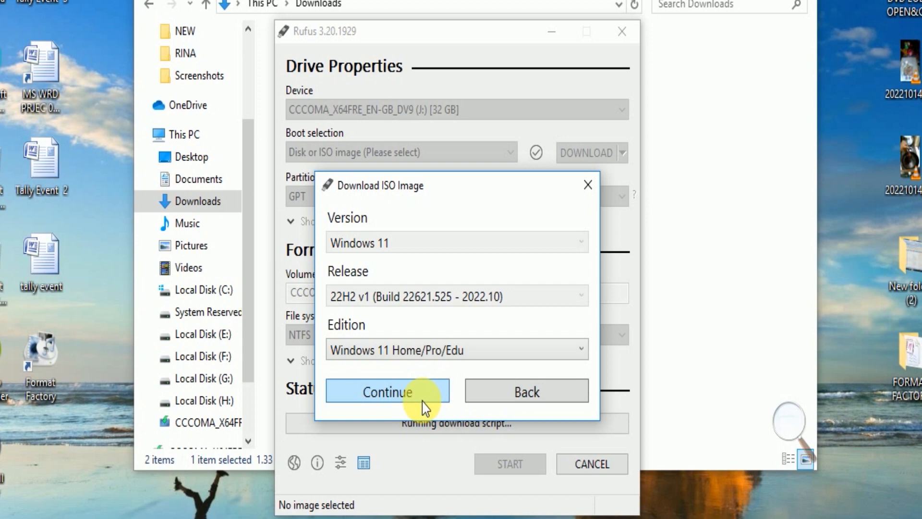
pyautogui.click(388, 397)
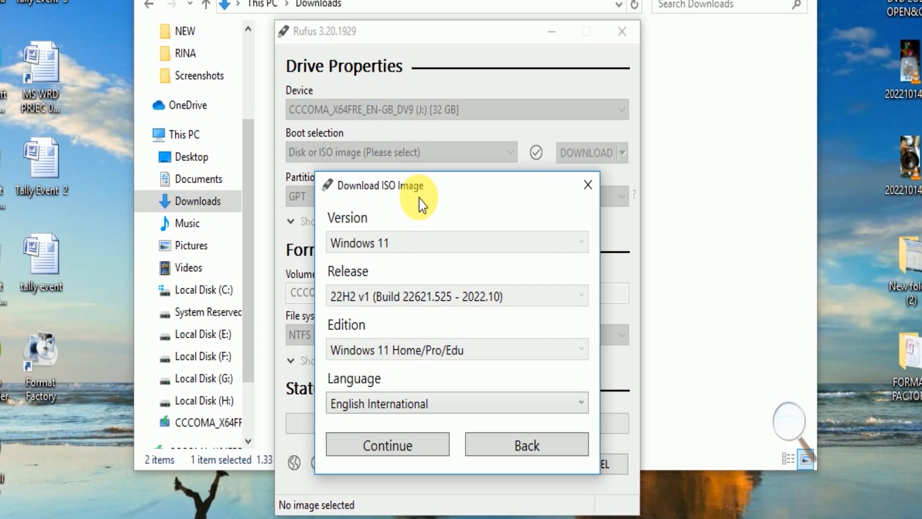
pyautogui.click(395, 451)
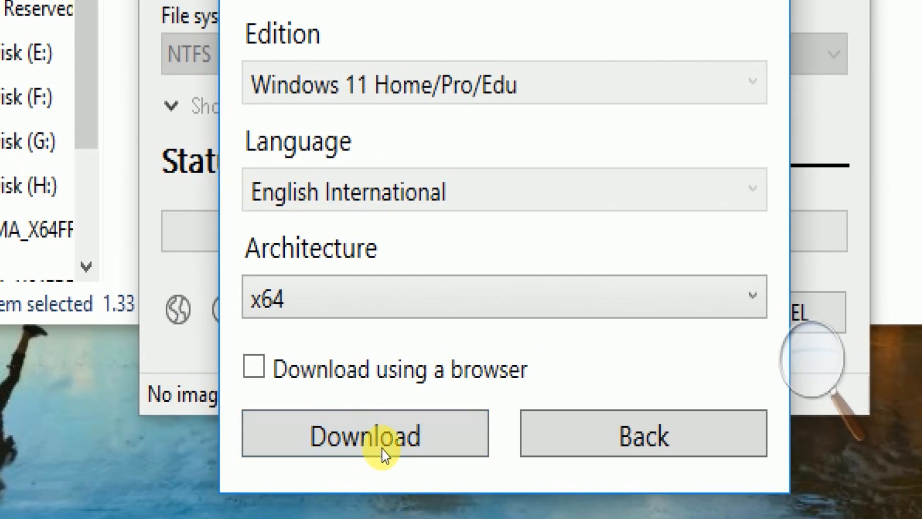
# - Download the x64 ISO image and save it in Downloads as Win11_22H2_EnglishInternational_x64v1
pyautogui.click(390, 436)
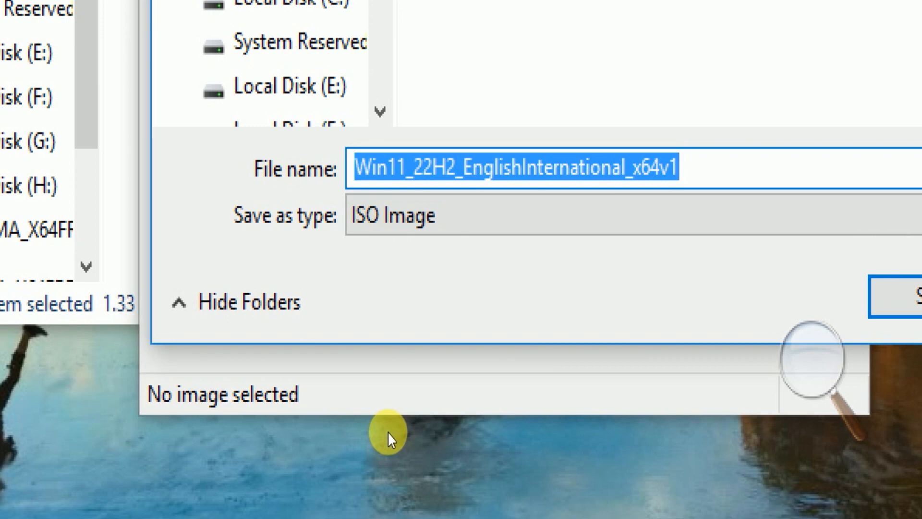
pyautogui.press('super')
pyautogui.press('super')
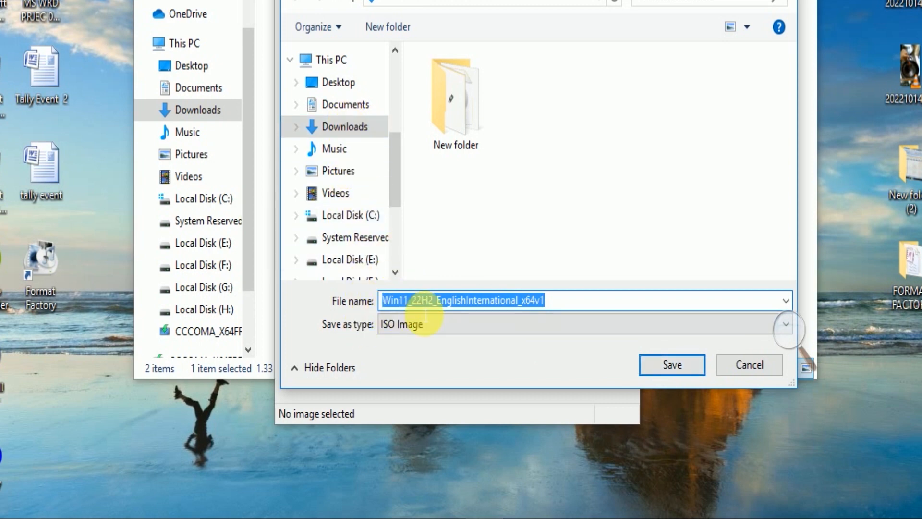
pyautogui.click(559, 301)
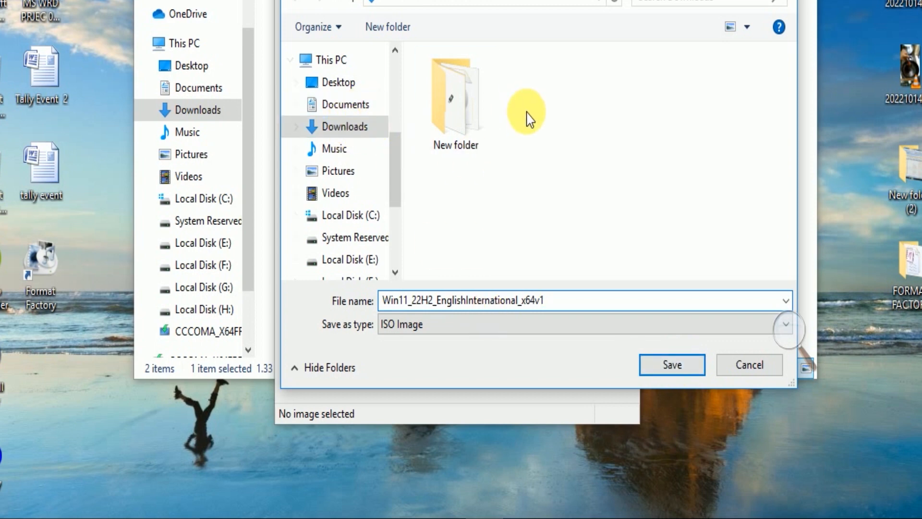
pyautogui.click(678, 370)
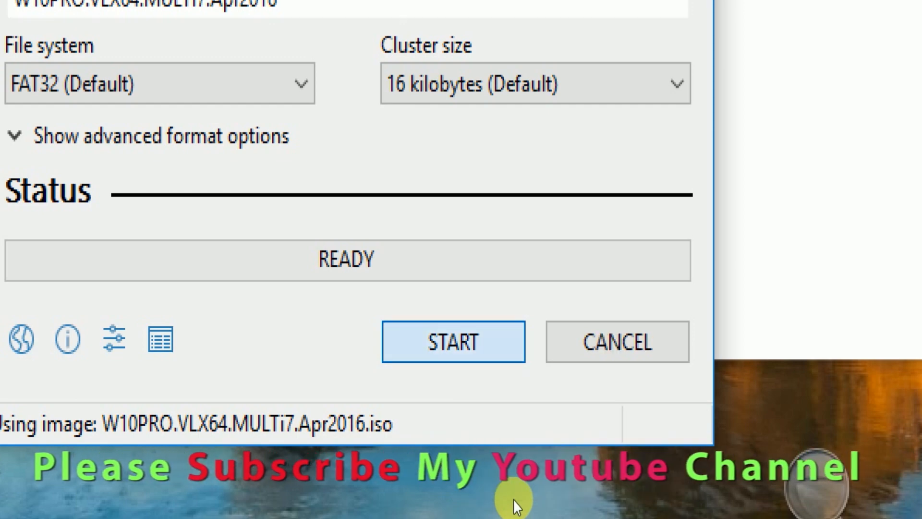
# - Start writing W10PRO.VLX64.MULTi7.Apr2016.iso to the 32 GB USB drive without installation customizations, and accept erasing all its data
pyautogui.press('Return')
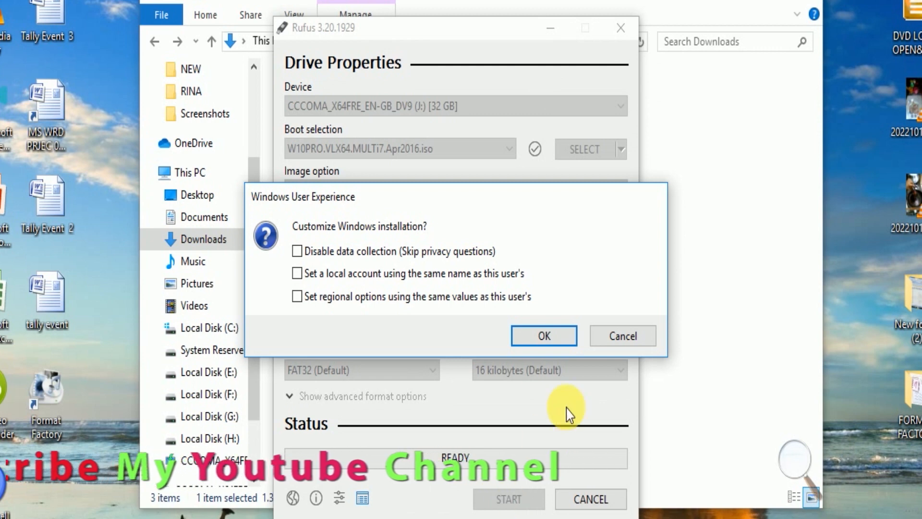
pyautogui.click(545, 335)
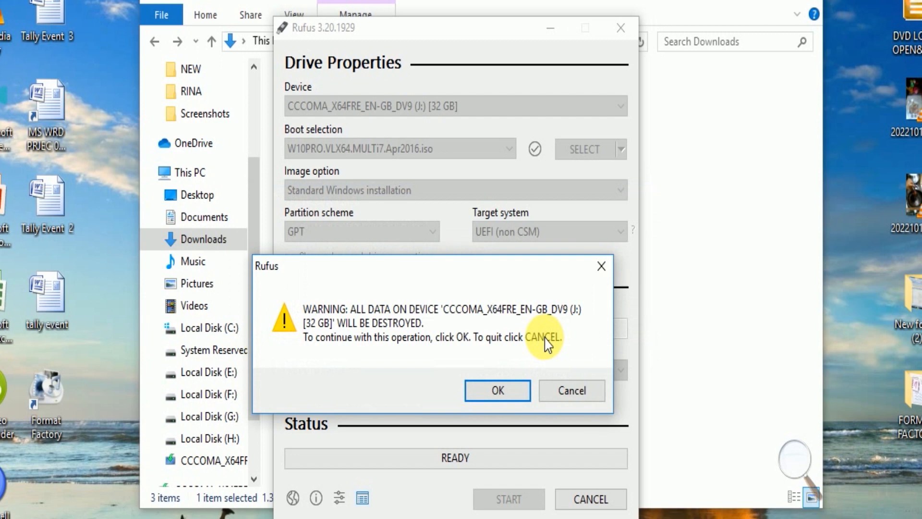
pyautogui.click(496, 387)
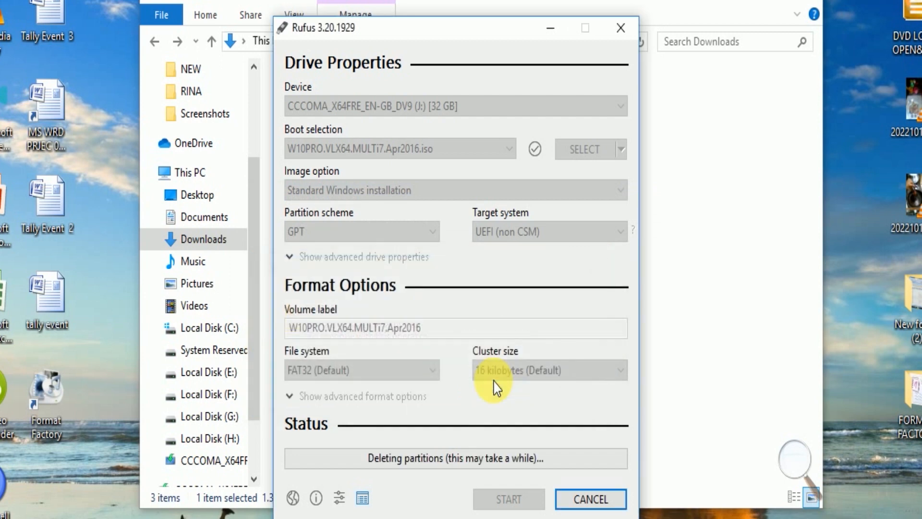